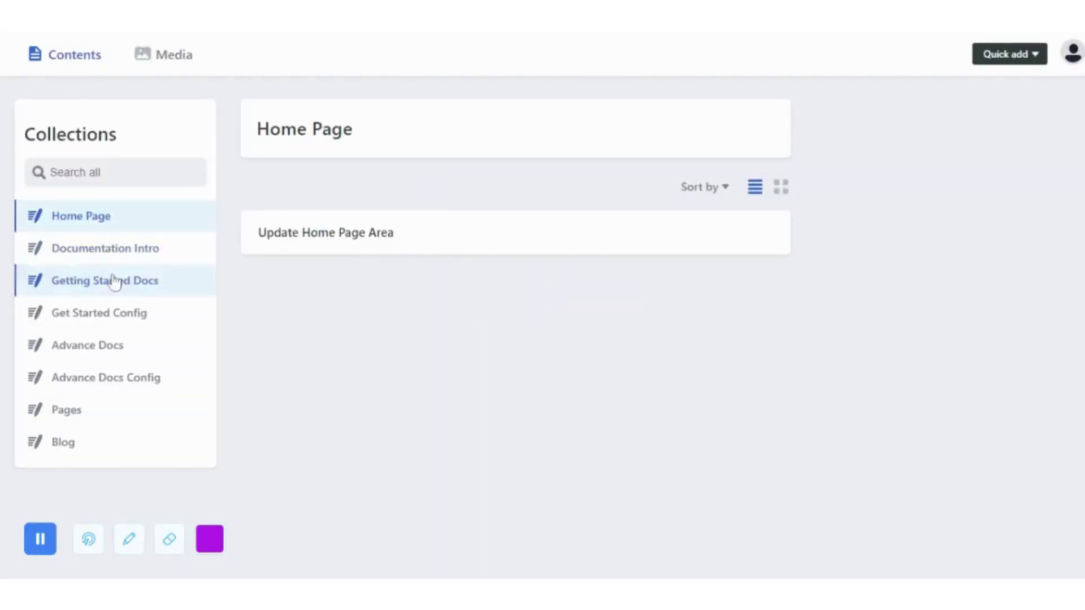
Browse Documentation Intro, Getting Started Docs, Advance Docs, Advance Docs Config, Pages and Blog, then return to Home Page.
left_click(102, 250)
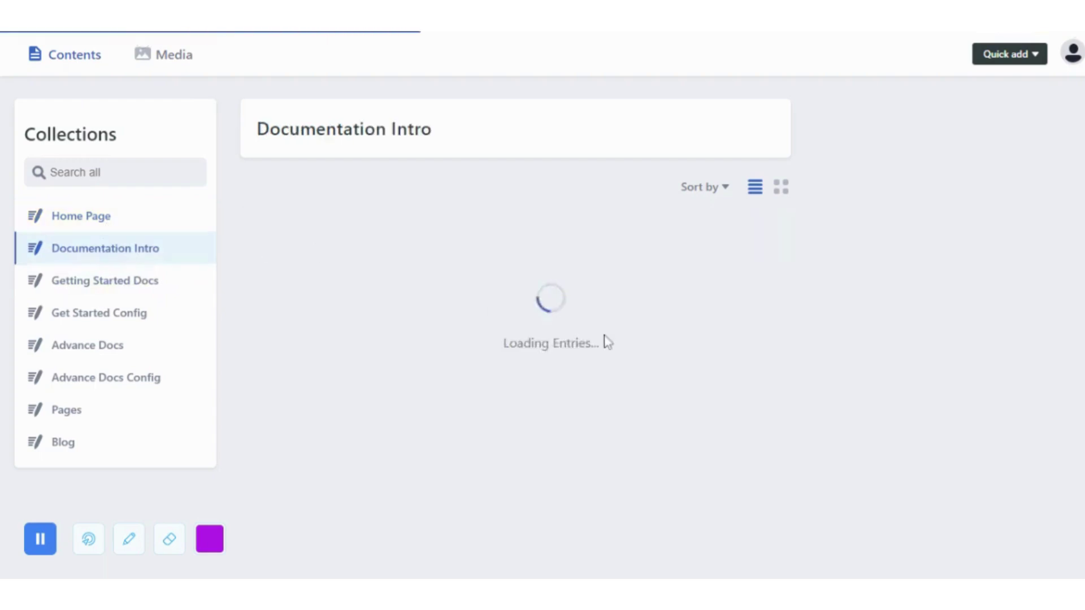
left_click(154, 281)
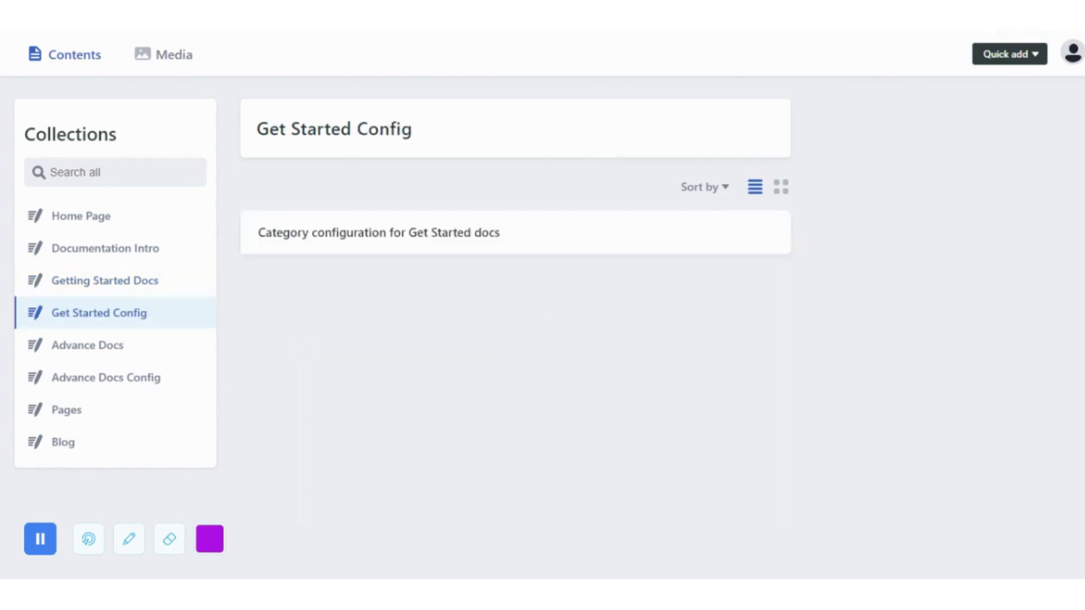
left_click(114, 349)
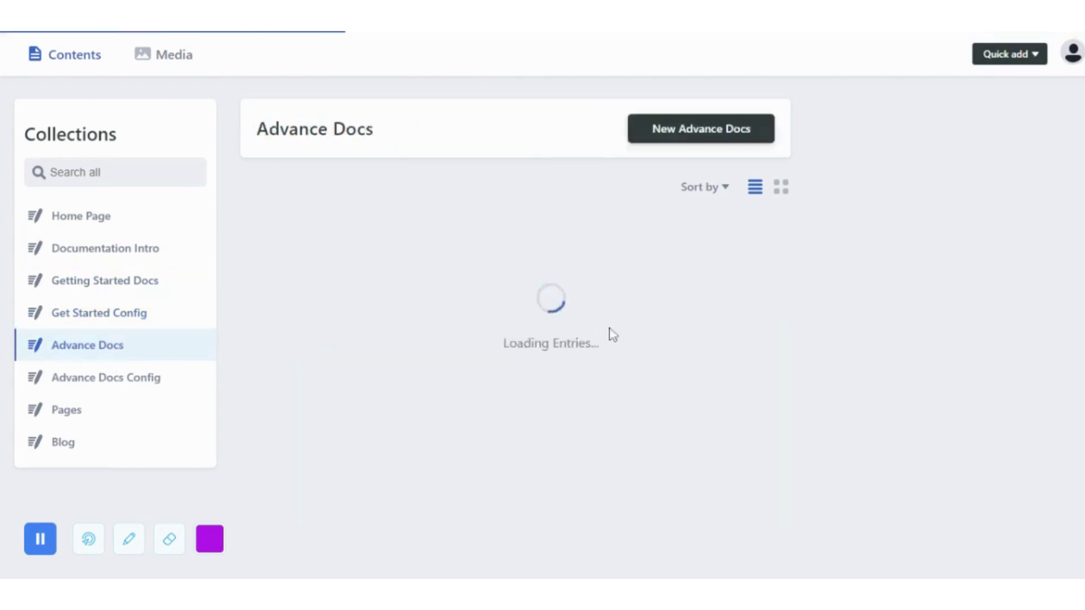
left_click(161, 383)
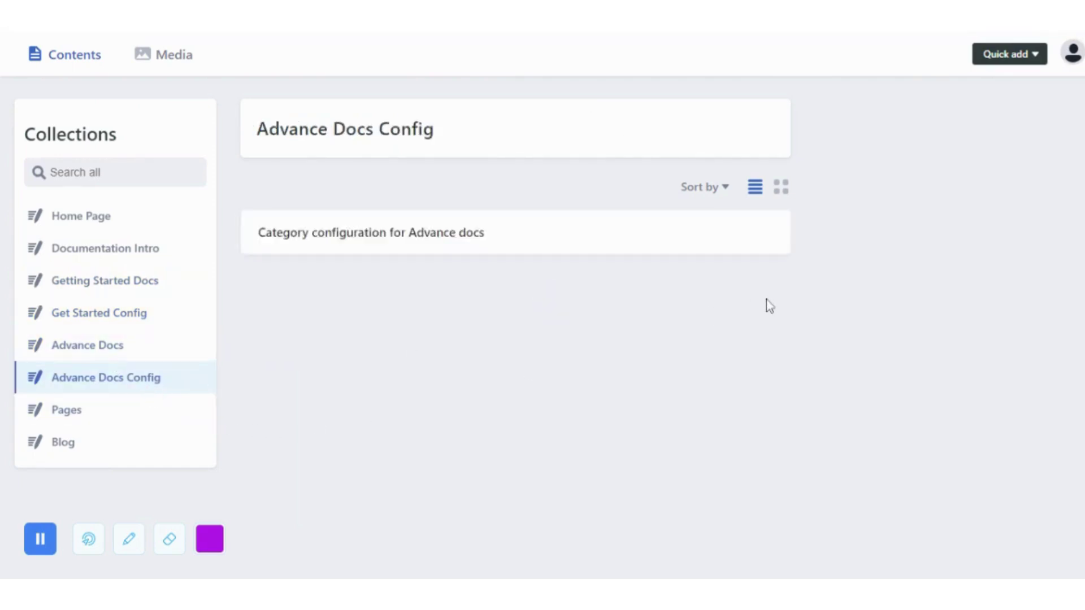
left_click(111, 414)
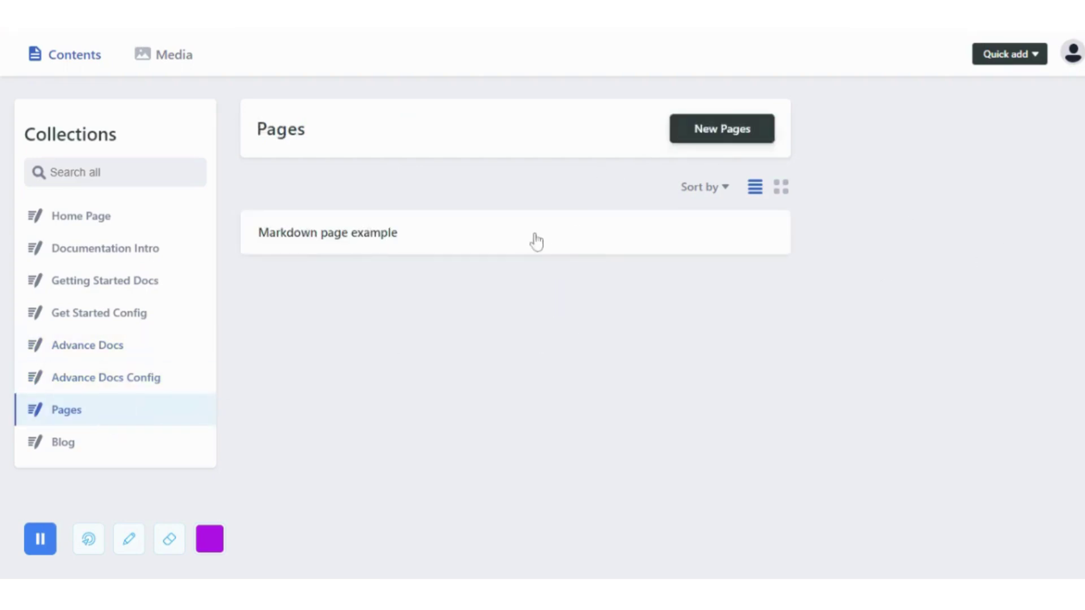
left_click(145, 449)
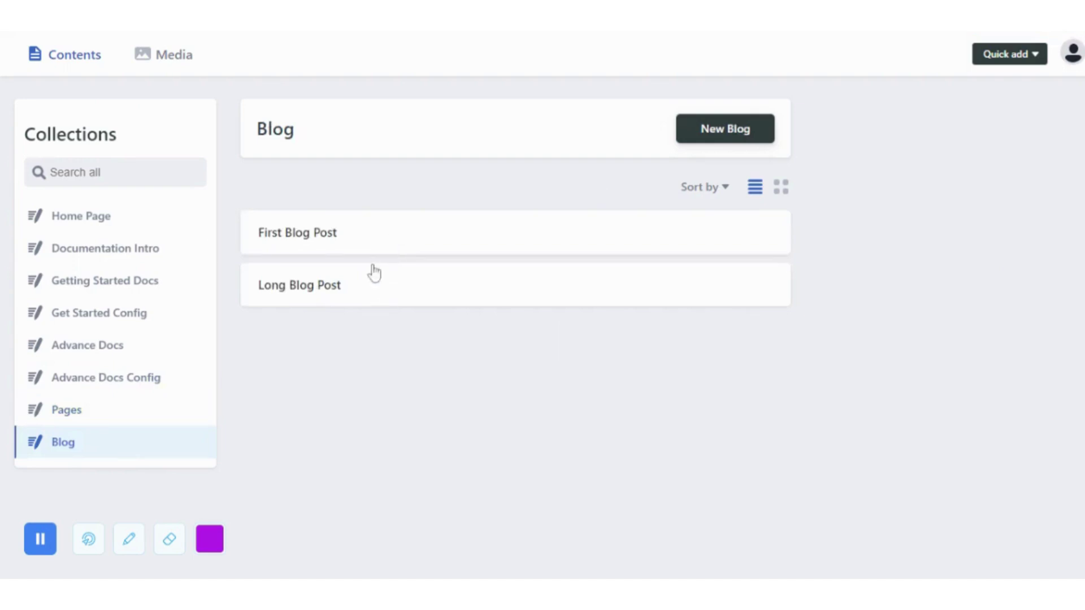
left_click(140, 220)
Open Update Home Page Area, review Title, Description and Link, and expand Easy to Use's content.
left_click(333, 231)
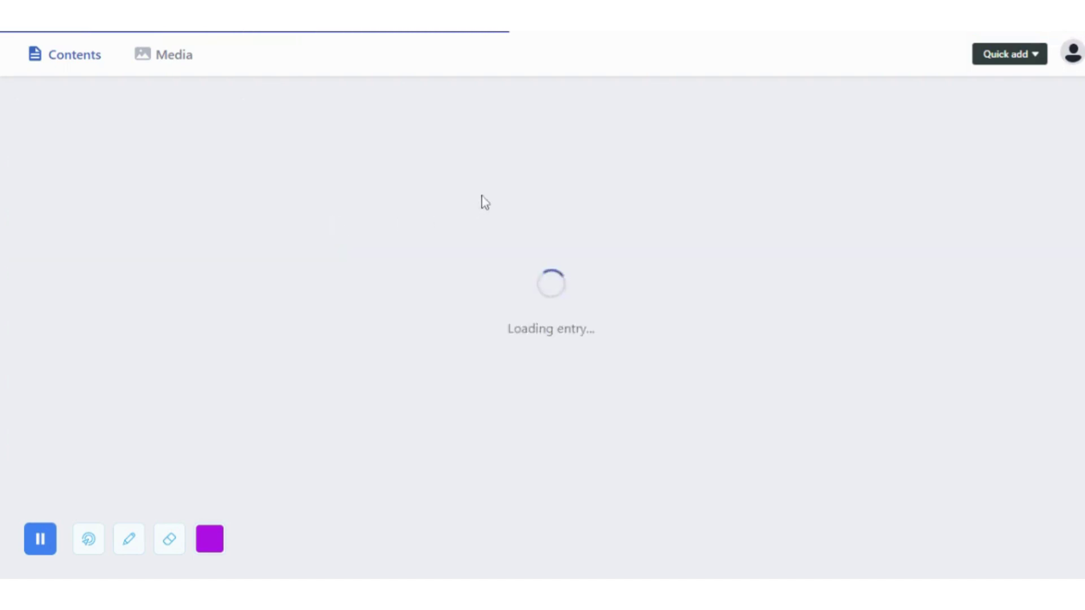
key("Tab")
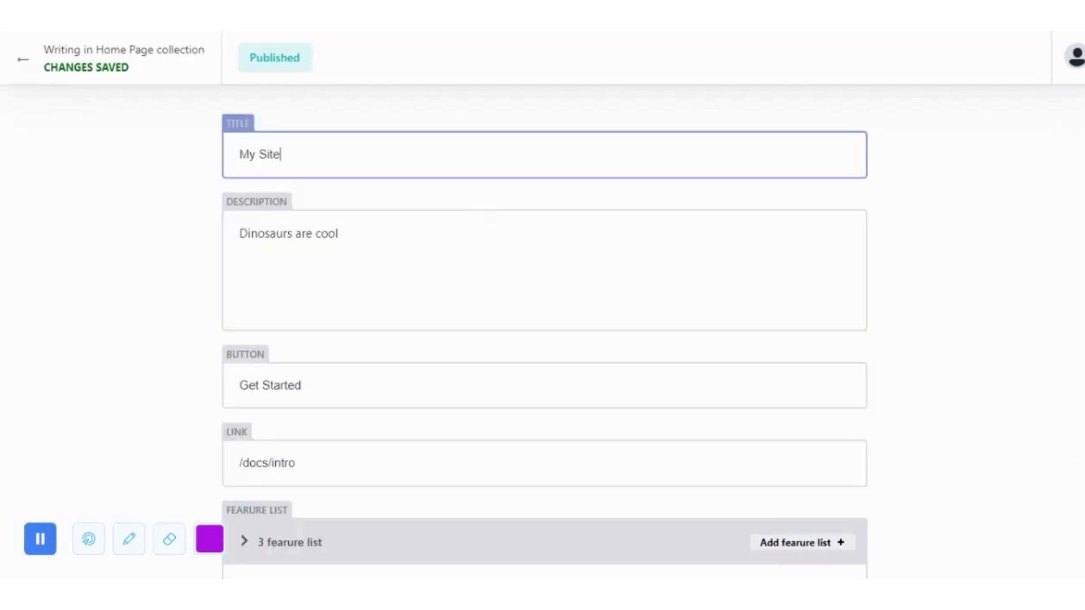
key("Tab")
scroll(552, 195, "down", 2)
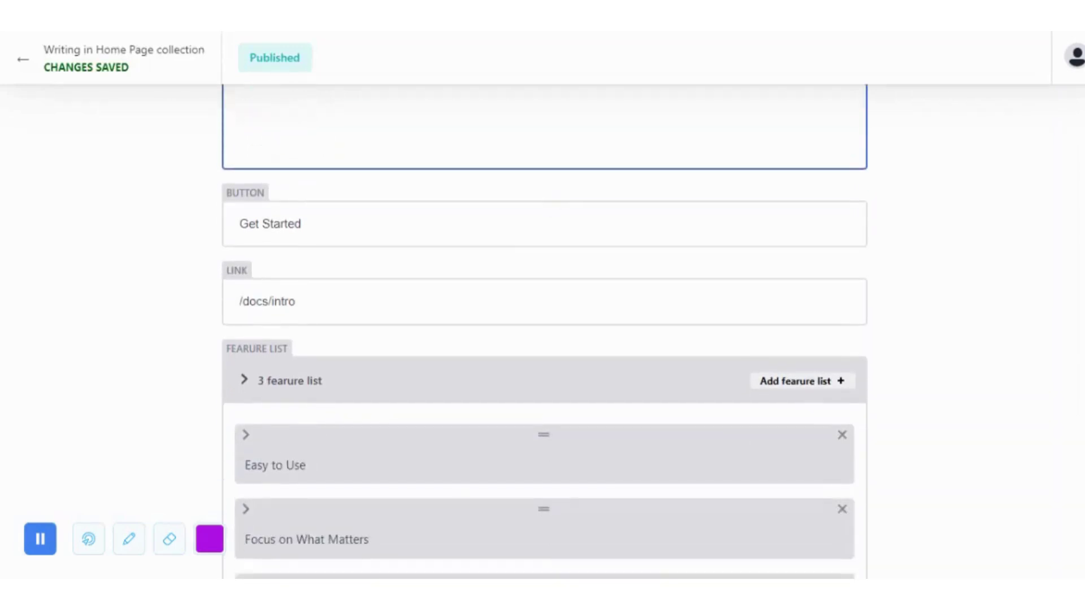
key("Tab")
key("Tab")
scroll(539, 297, "down", 1)
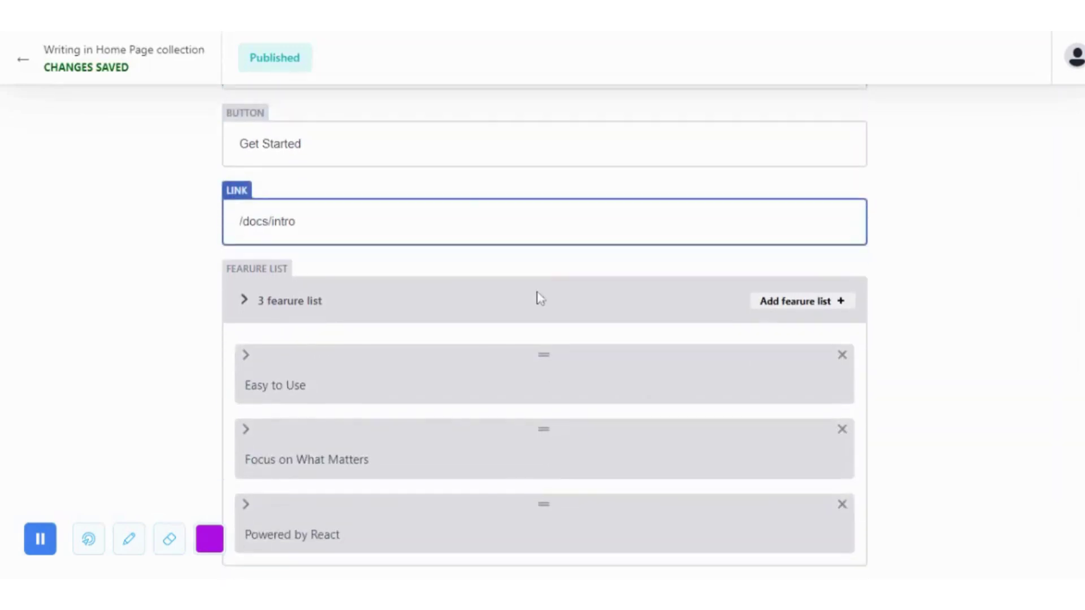
left_click(247, 357)
scroll(492, 281, "down", 2)
scroll(491, 281, "down", 2)
key("Tab")
key("Tab")
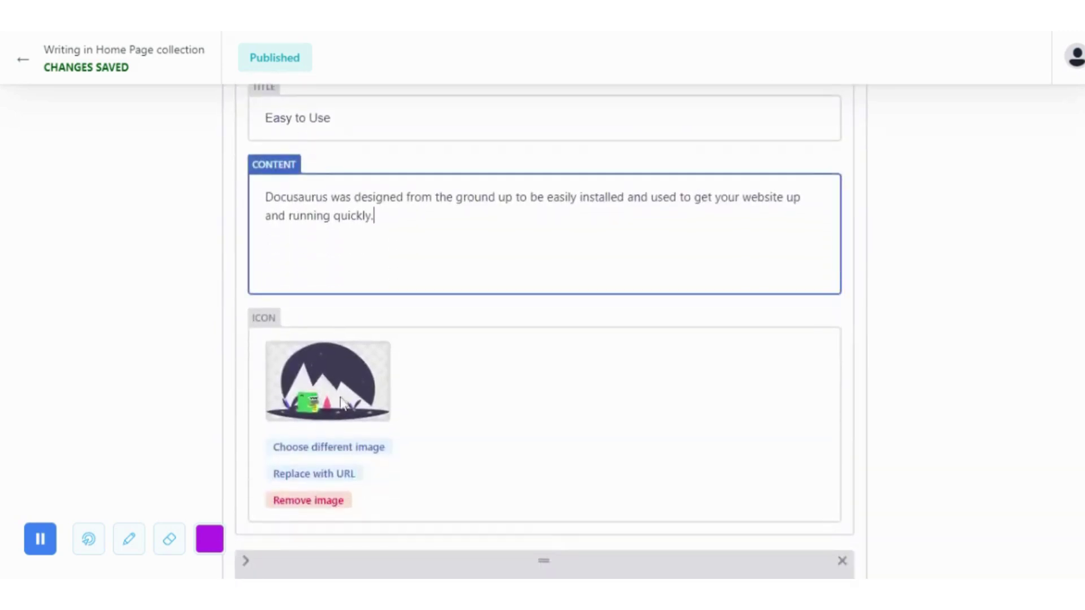
scroll(474, 334, "down", 2)
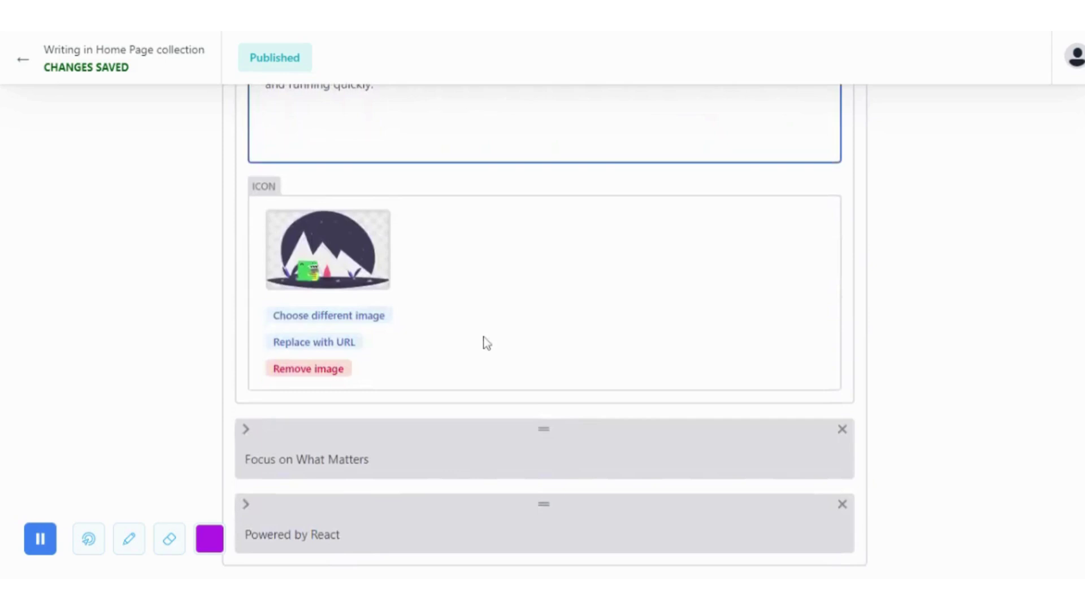
scroll(483, 343, "up", 2)
scroll(483, 343, "up", 4)
scroll(483, 343, "up", 2)
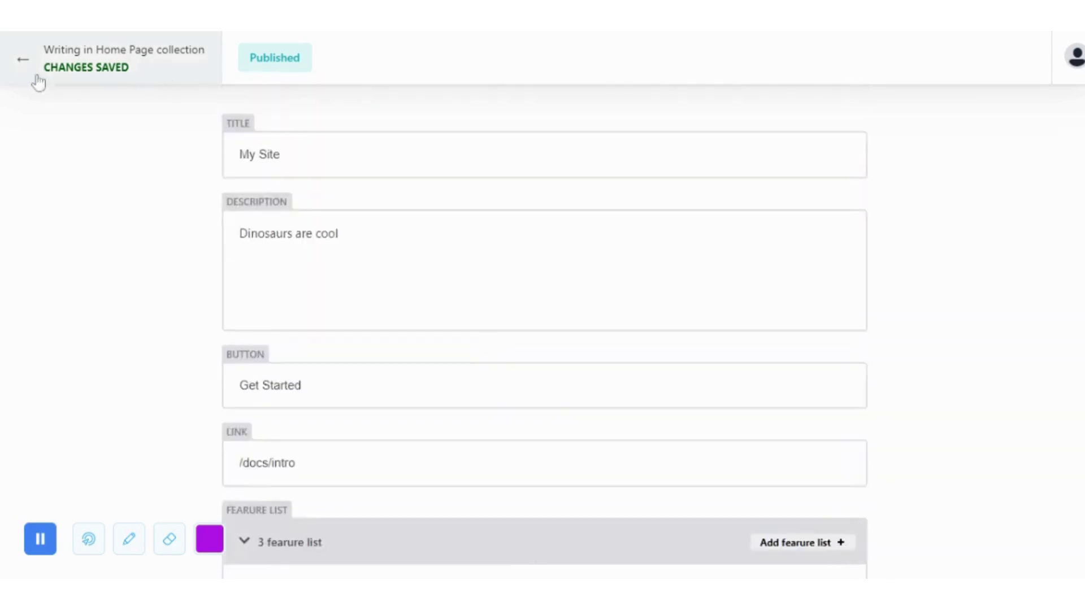
Review the Tutorial Intro entry in Documentation Intro down to its Position field, then go back.
left_click(25, 61)
left_click(160, 258)
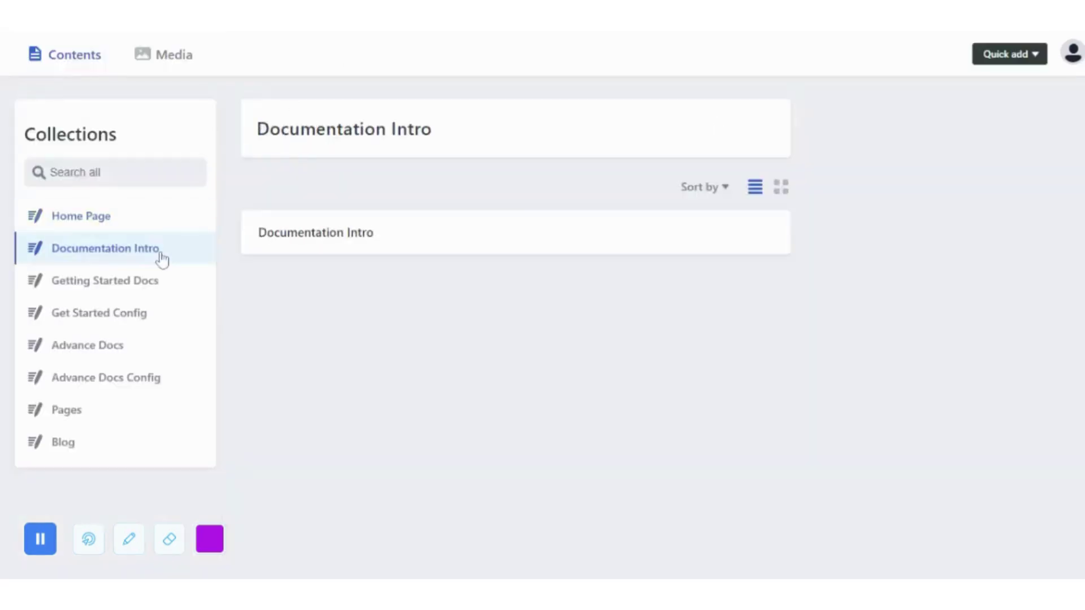
left_click(306, 252)
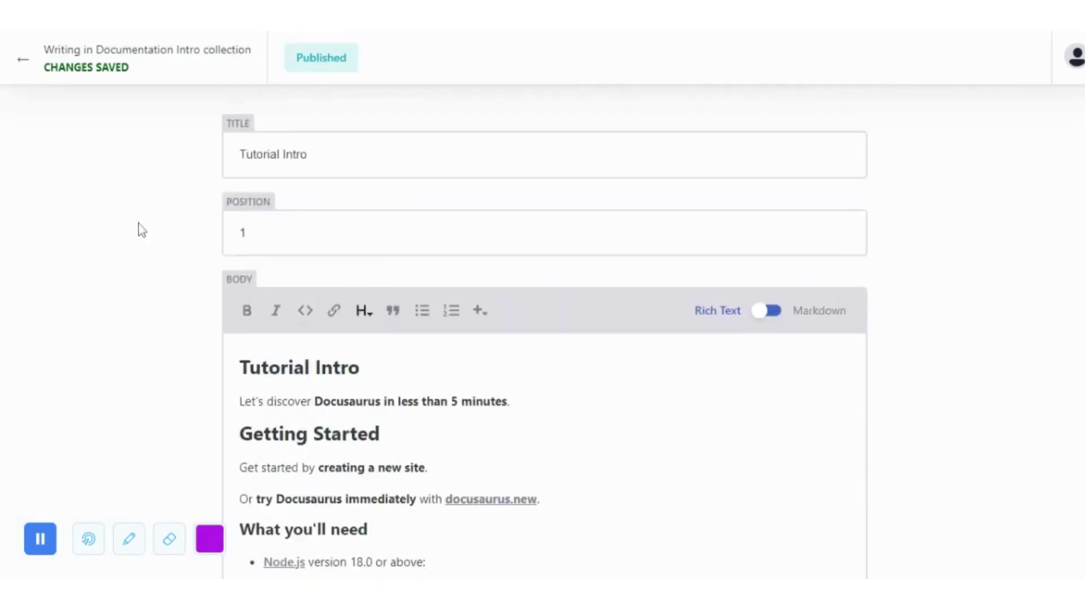
key("Tab")
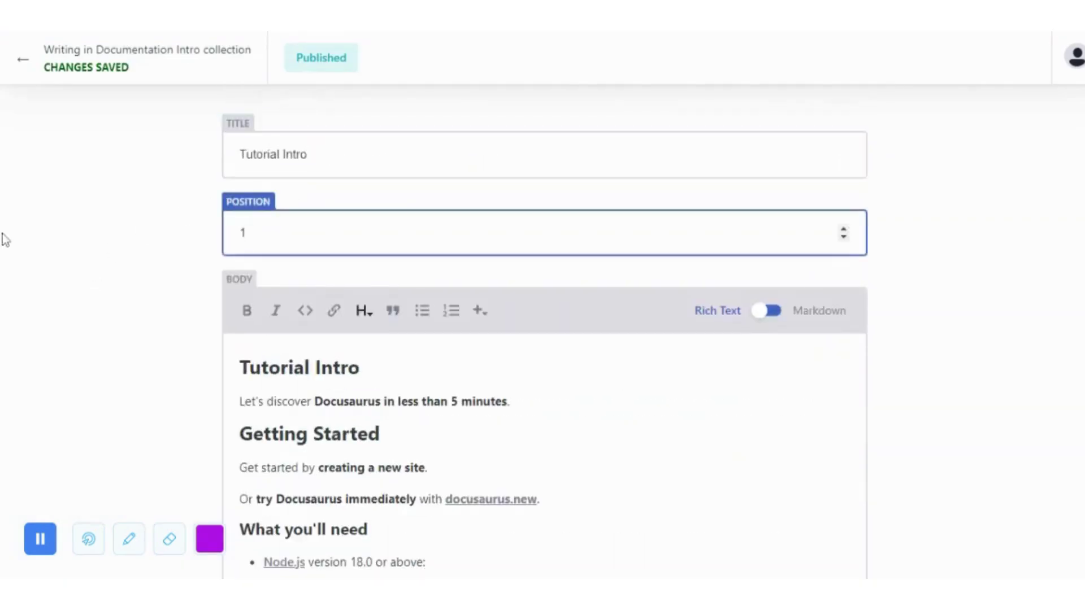
left_click(22, 59)
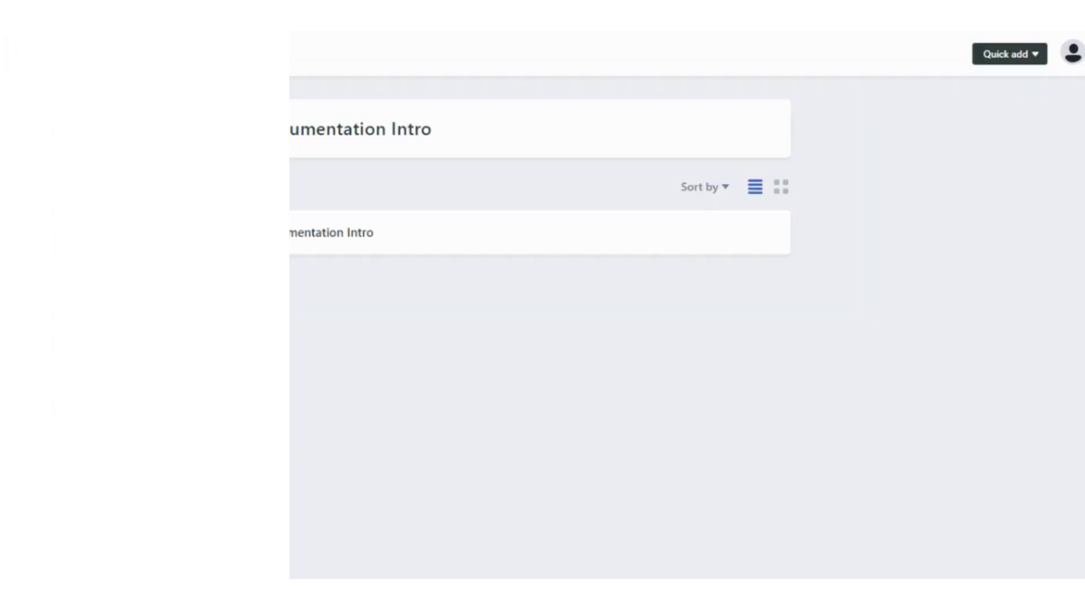